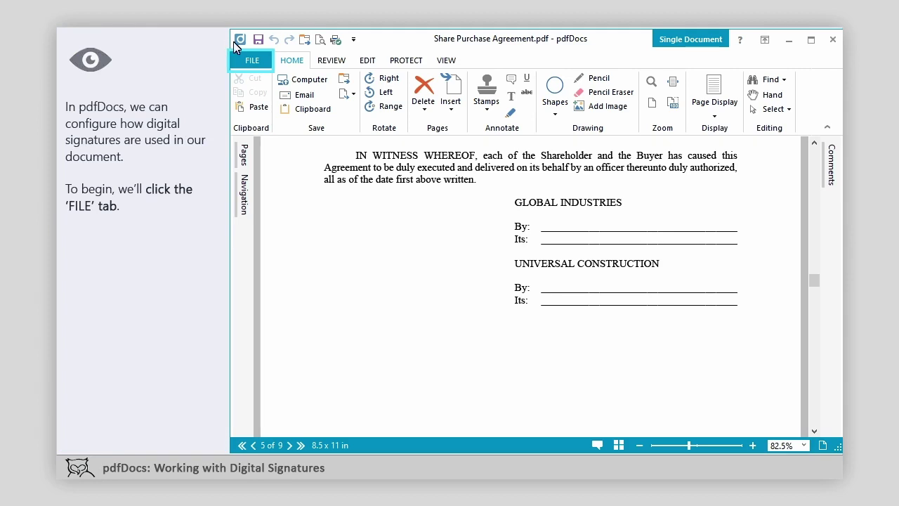
# Set the digital signature's graphic appearance to show Name and Description, save the options, and return to the document.
pyautogui.click(252, 59)
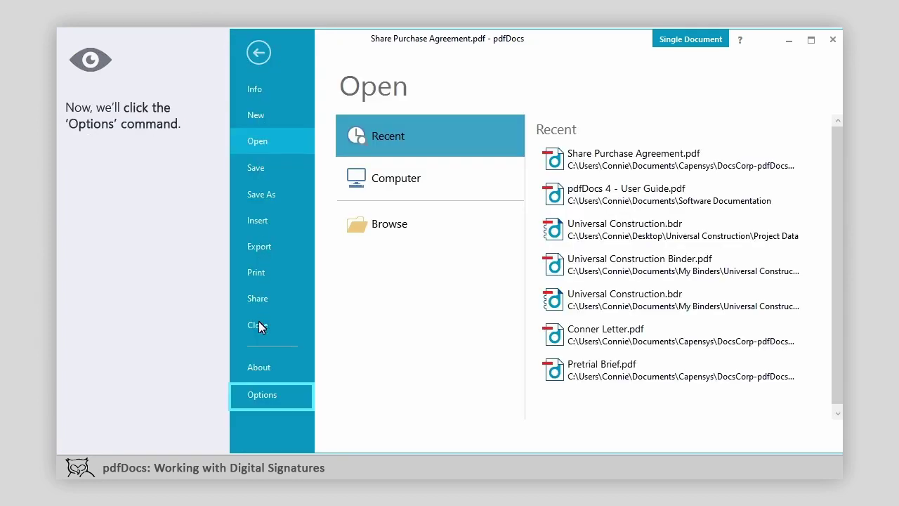
pyautogui.click(259, 394)
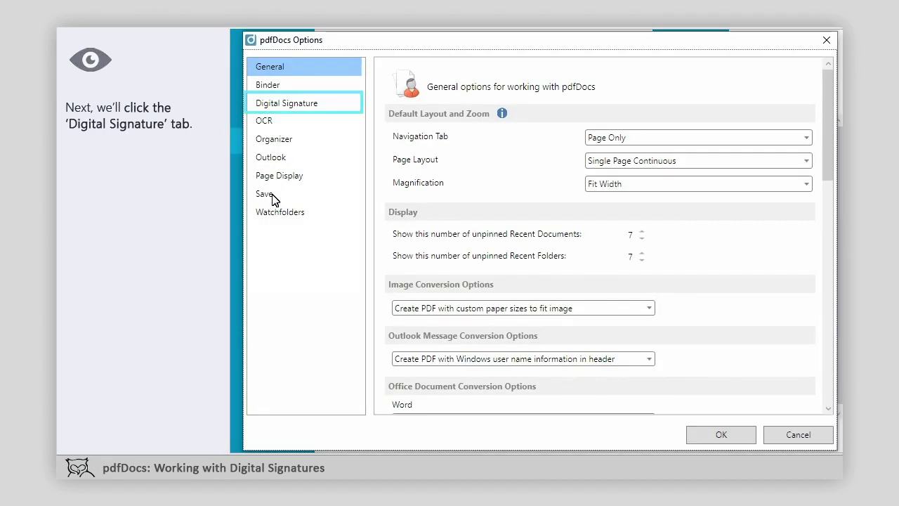
pyautogui.click(270, 104)
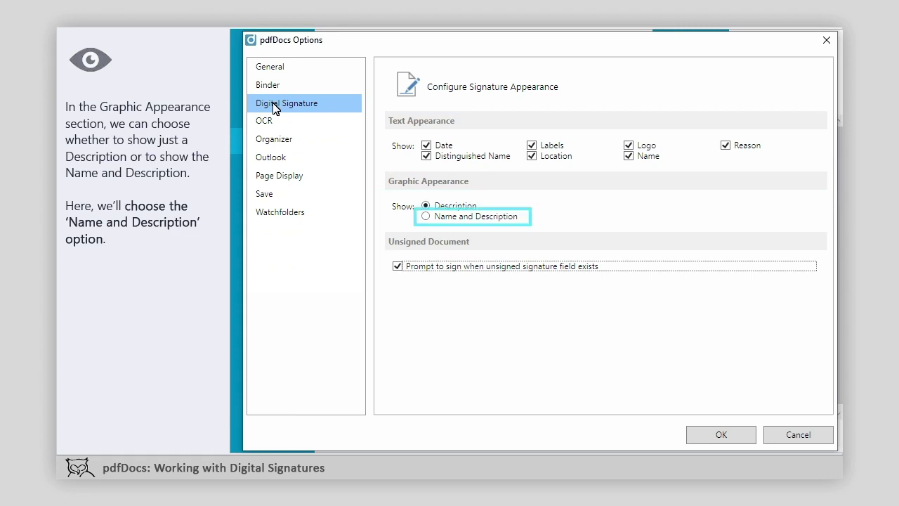
pyautogui.click(425, 215)
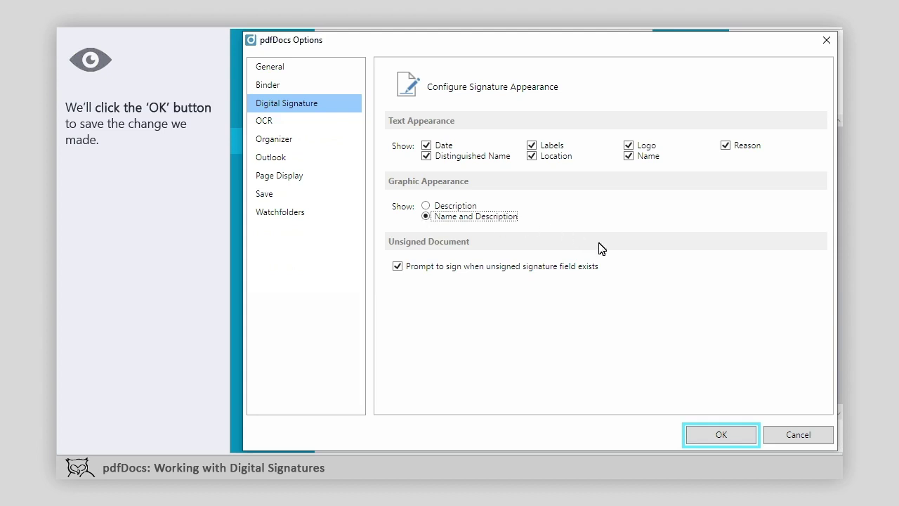
pyautogui.click(720, 425)
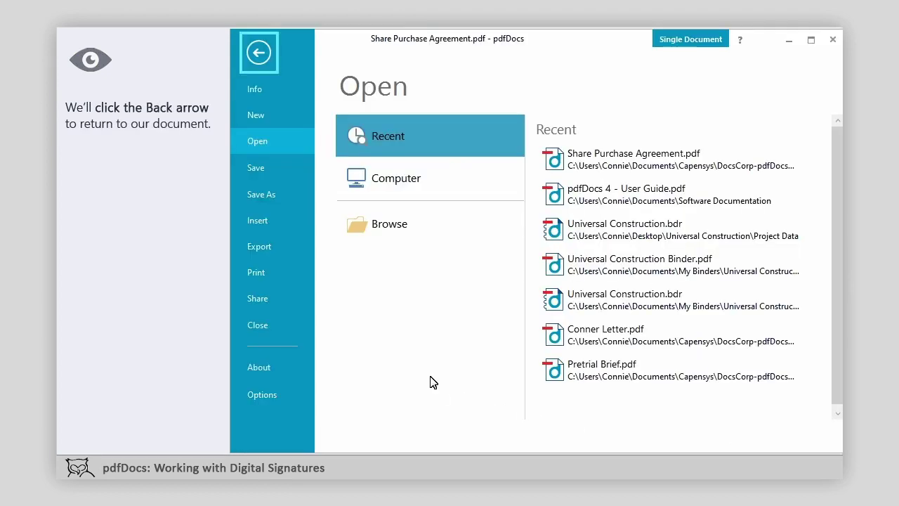
pyautogui.click(258, 53)
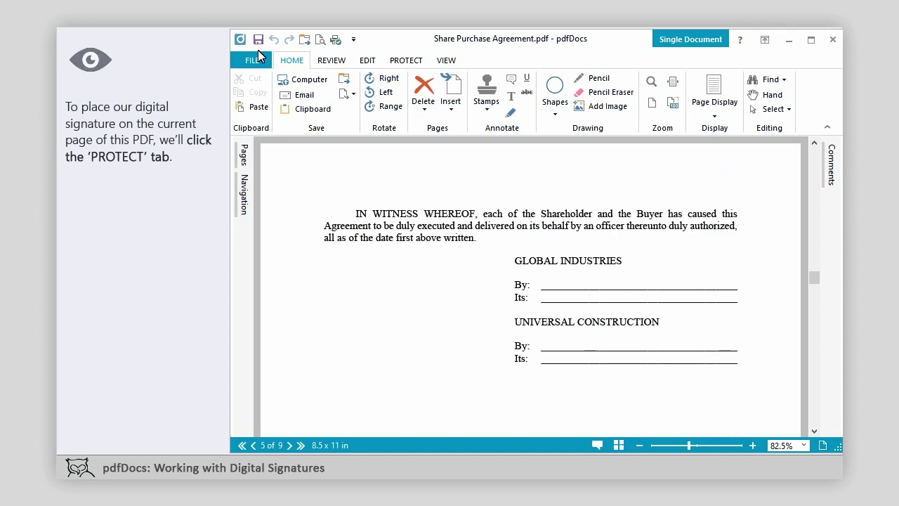
# Add an unsigned signature field on the Universal Construction "By" line on page 5.
pyautogui.click(406, 62)
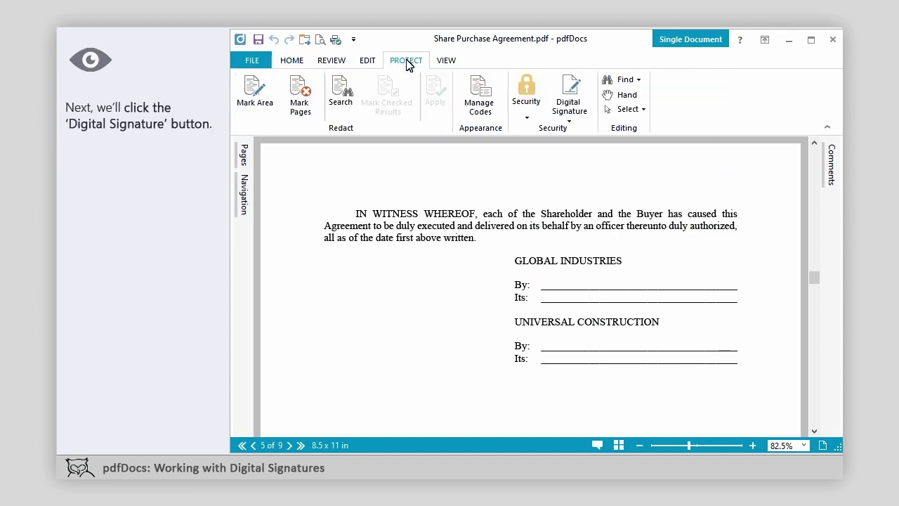
pyautogui.click(573, 87)
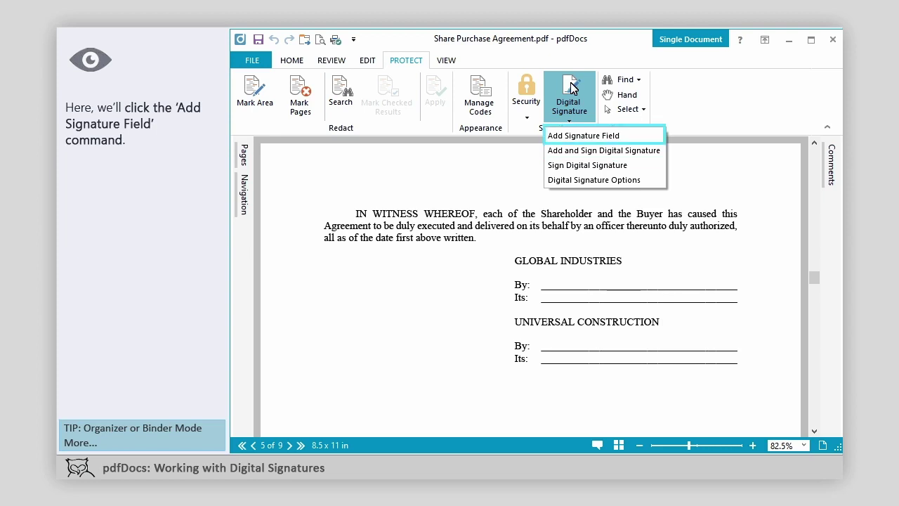
pyautogui.click(570, 135)
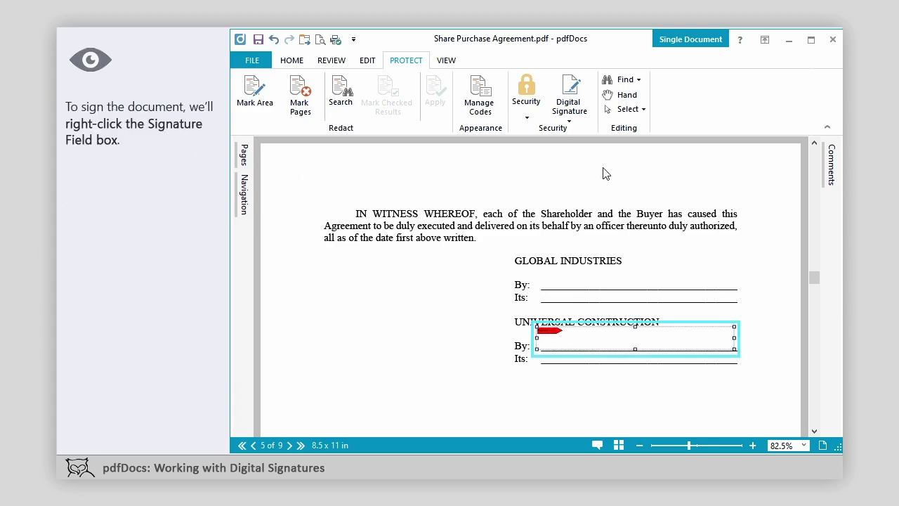
# Start signing the Universal Construction signature field and load the .pfx signature file from the Desktop.
pyautogui.rightClick(622, 338)
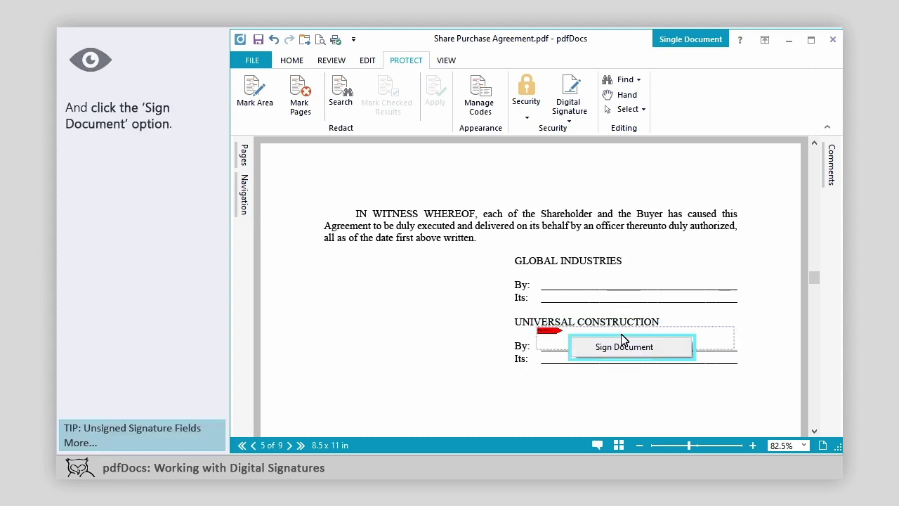
pyautogui.click(616, 347)
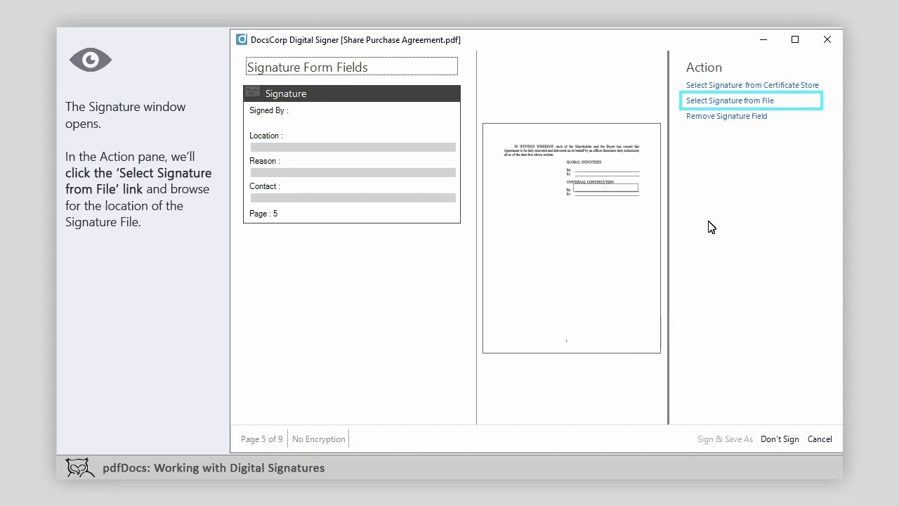
pyautogui.click(718, 101)
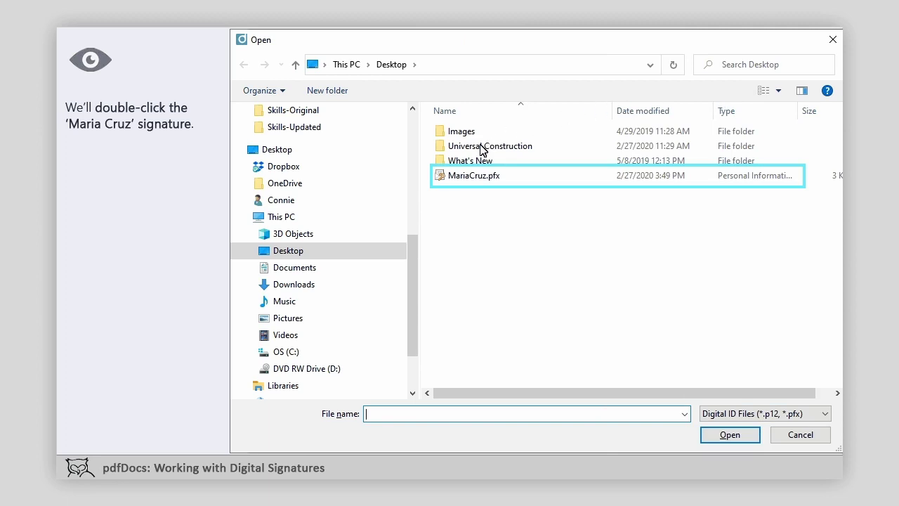
pyautogui.doubleClick(470, 176)
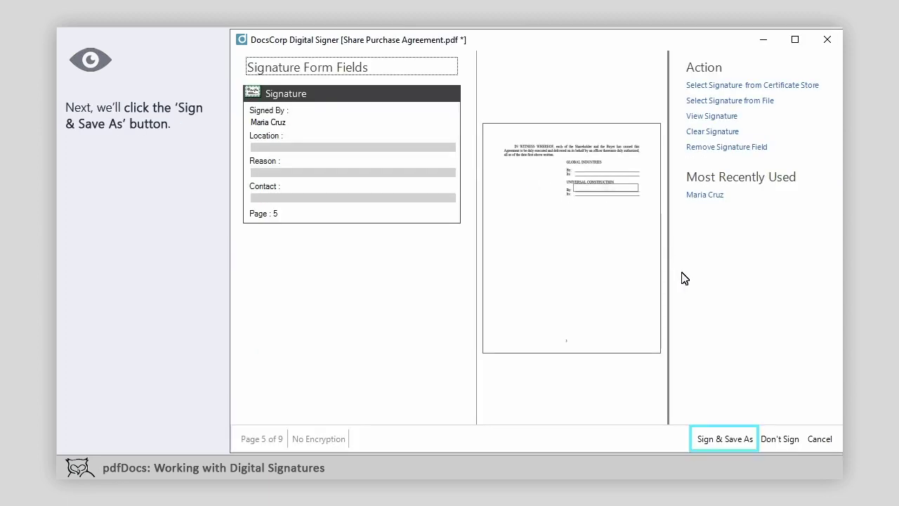
# Sign the document and save it as Share Purchase Agreement.pdf on the Desktop.
pyautogui.click(723, 439)
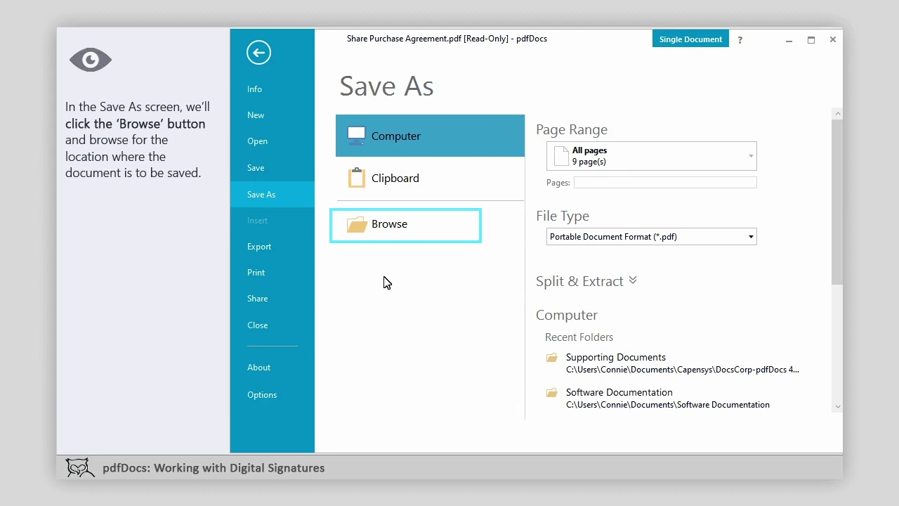
pyautogui.click(380, 226)
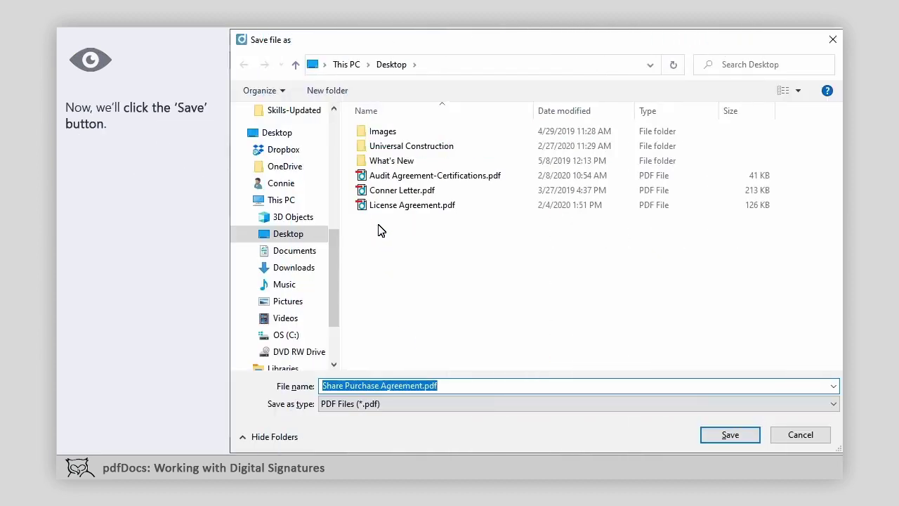
pyautogui.click(731, 434)
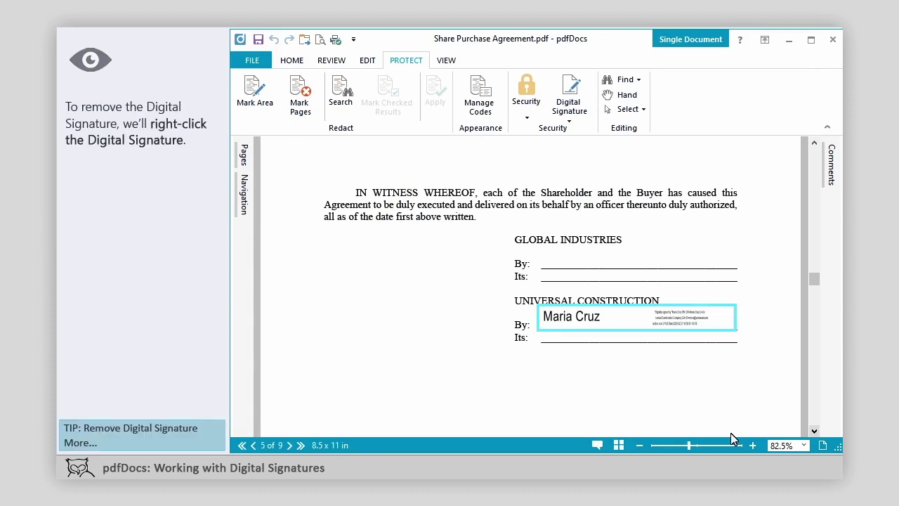
# Clear the digital signature from the Universal Construction line and remove its signature field, returning to the document without signing.
pyautogui.rightClick(570, 318)
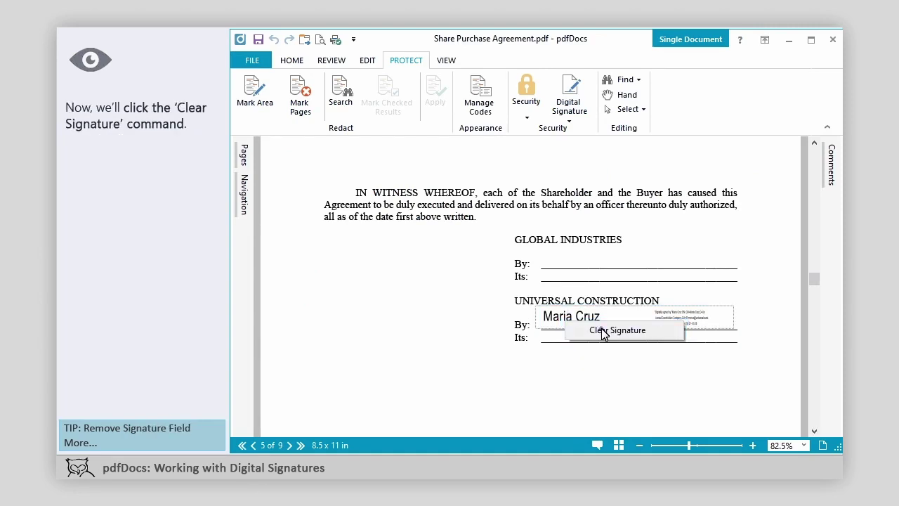
pyautogui.click(603, 331)
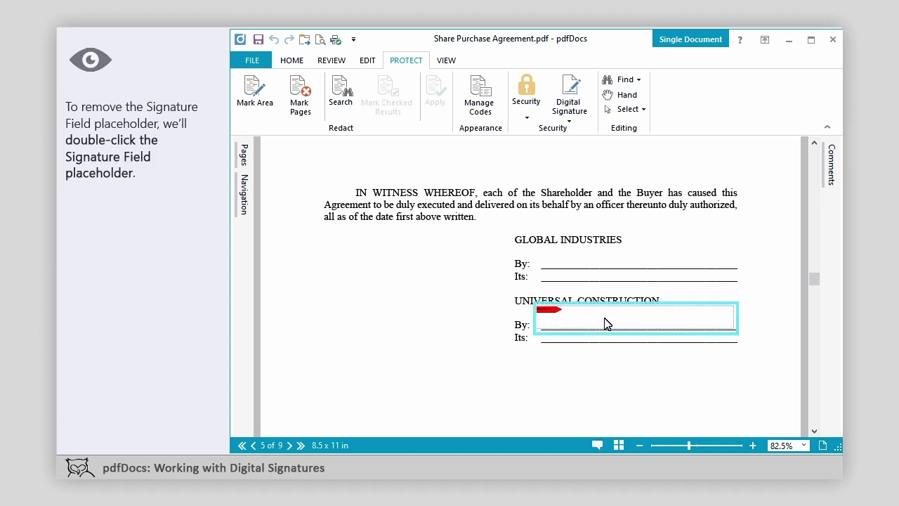
pyautogui.doubleClick(606, 315)
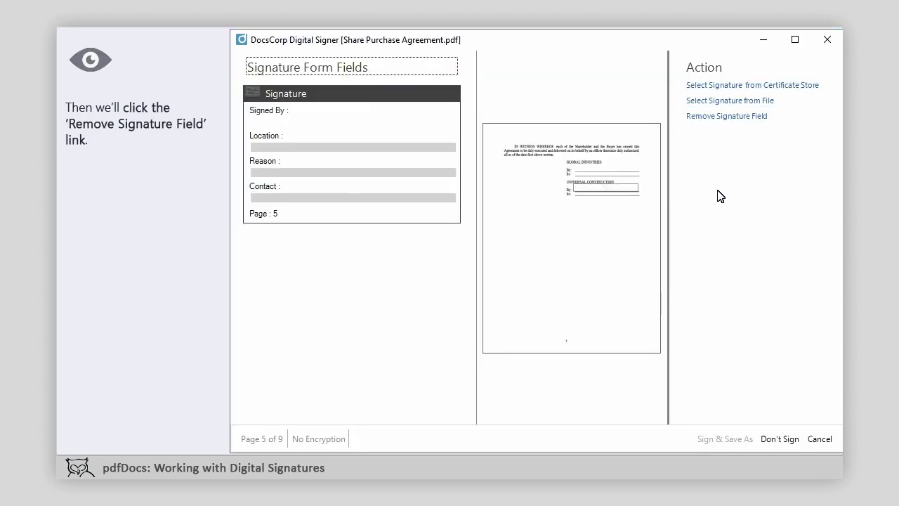
pyautogui.click(725, 118)
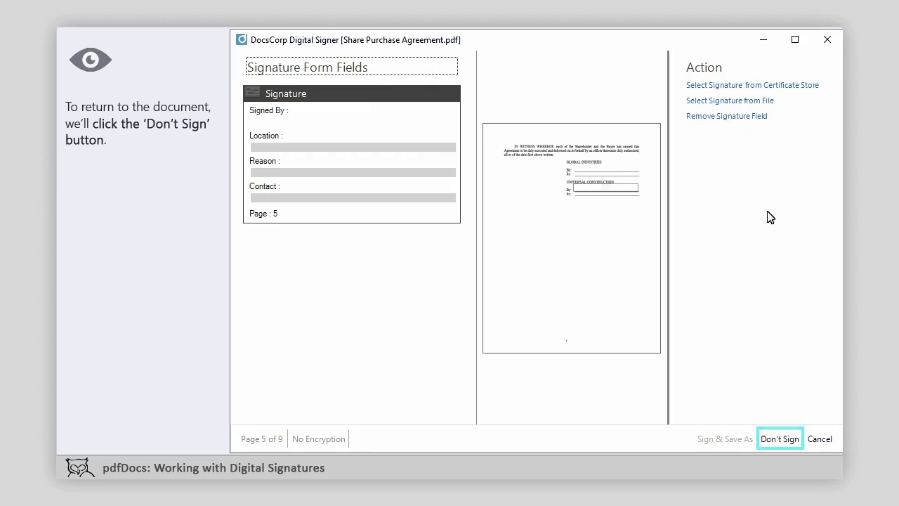
pyautogui.click(779, 439)
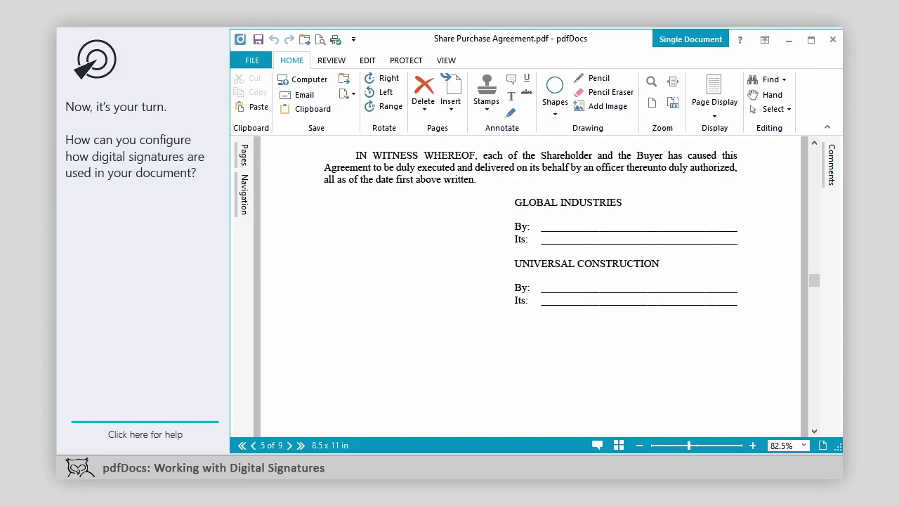
# Configure digital signatures to show Name and Description in their graphic appearance, save the change, and go back to the document.
pyautogui.hotkey('alt', 'f')
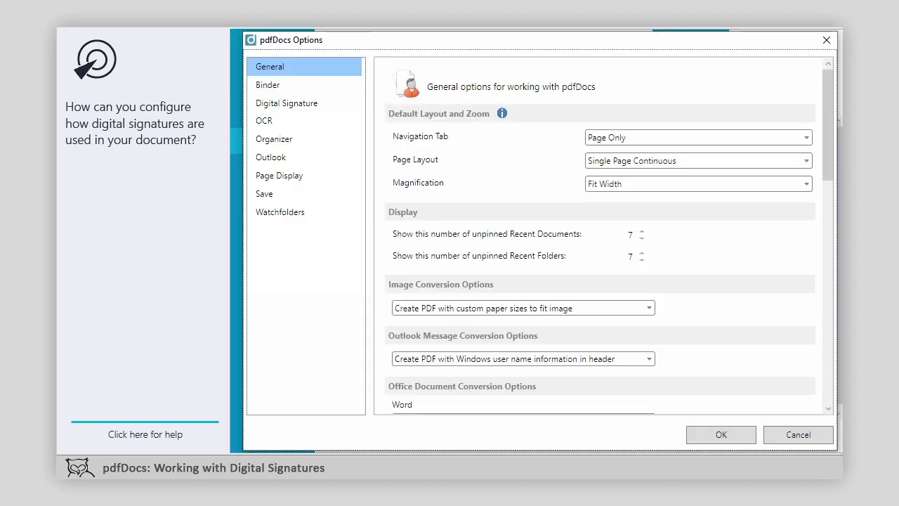
pyautogui.click(286, 102)
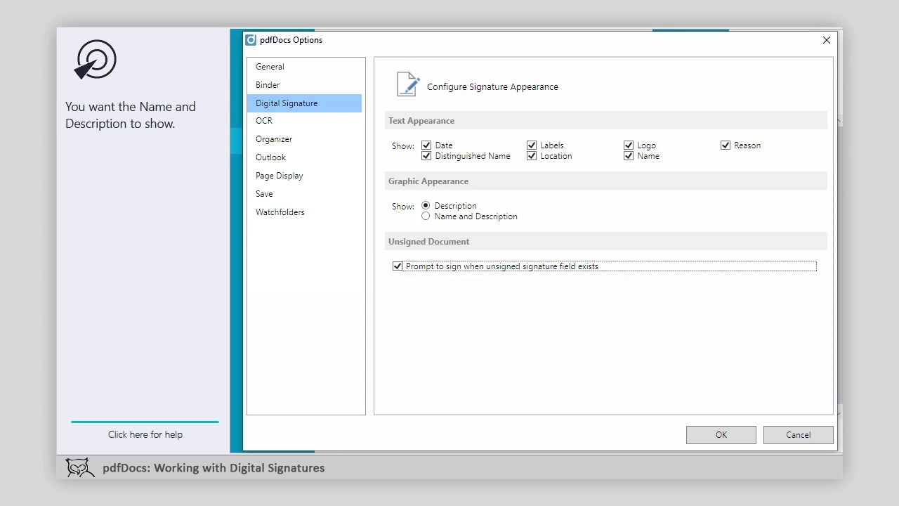
pyautogui.click(425, 216)
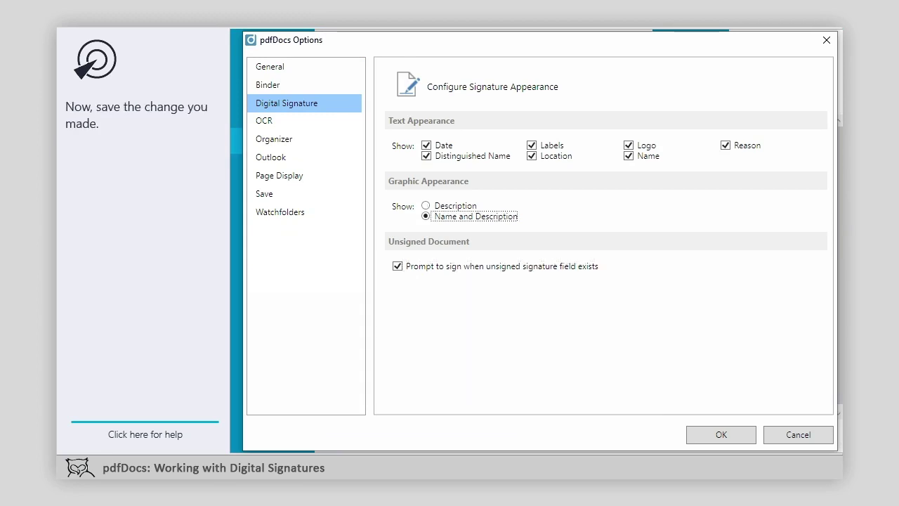
pyautogui.click(721, 434)
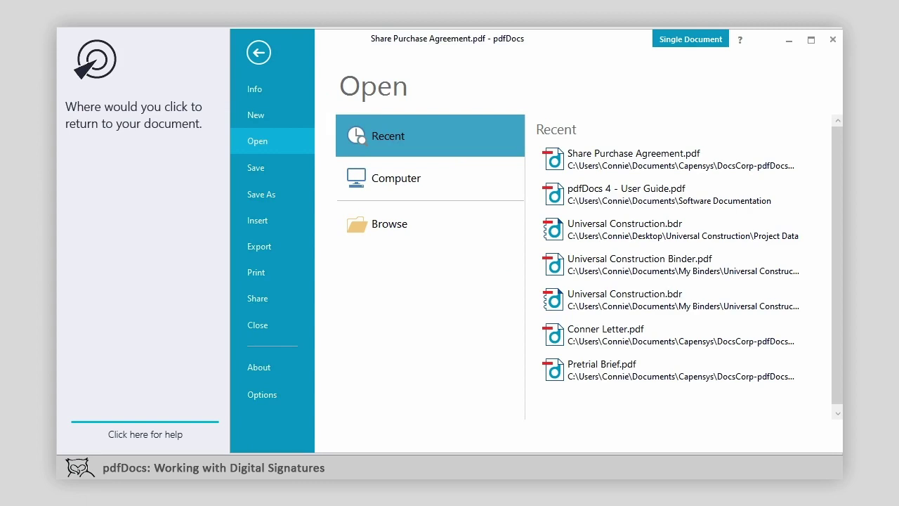
pyautogui.click(259, 52)
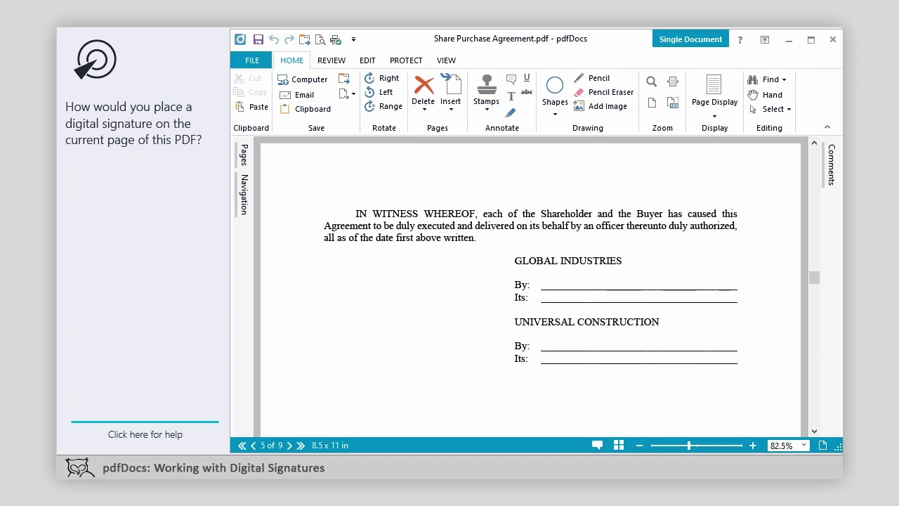
# Place a signature field on the Universal Construction "By" line without signing it.
pyautogui.click(406, 60)
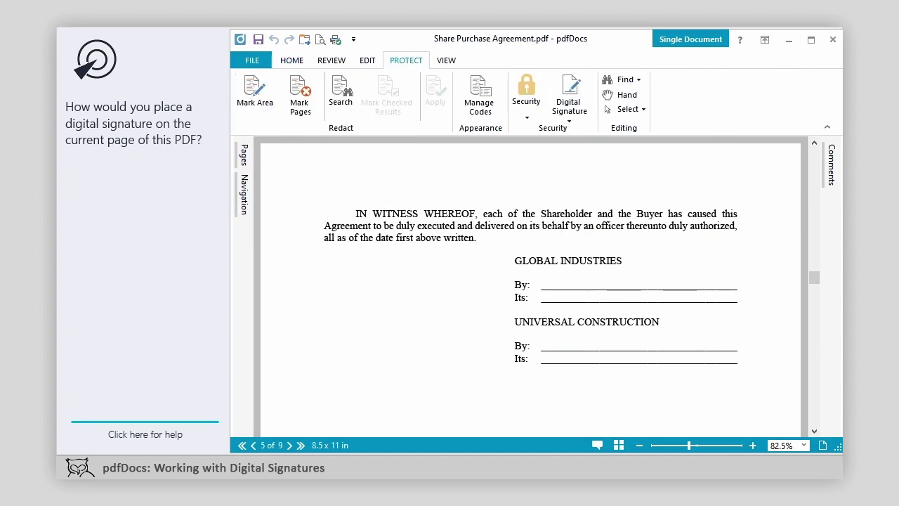
pyautogui.click(569, 98)
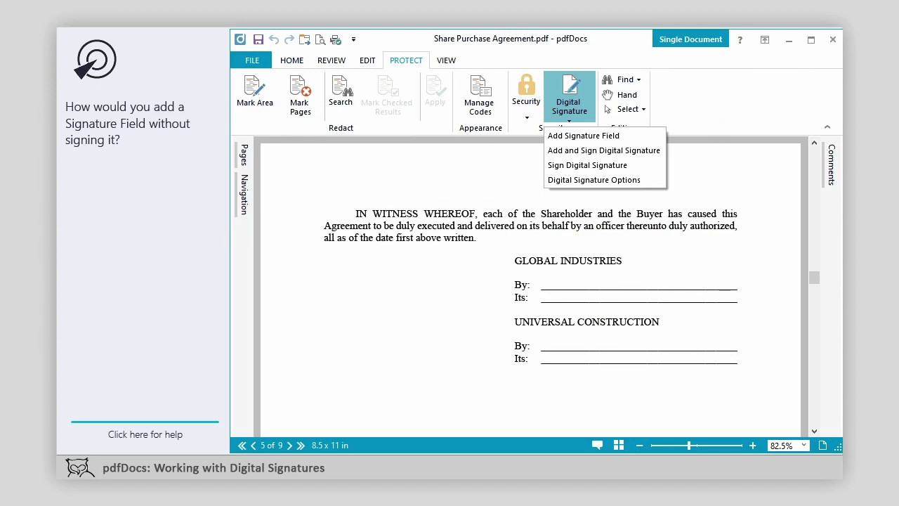
pyautogui.click(583, 136)
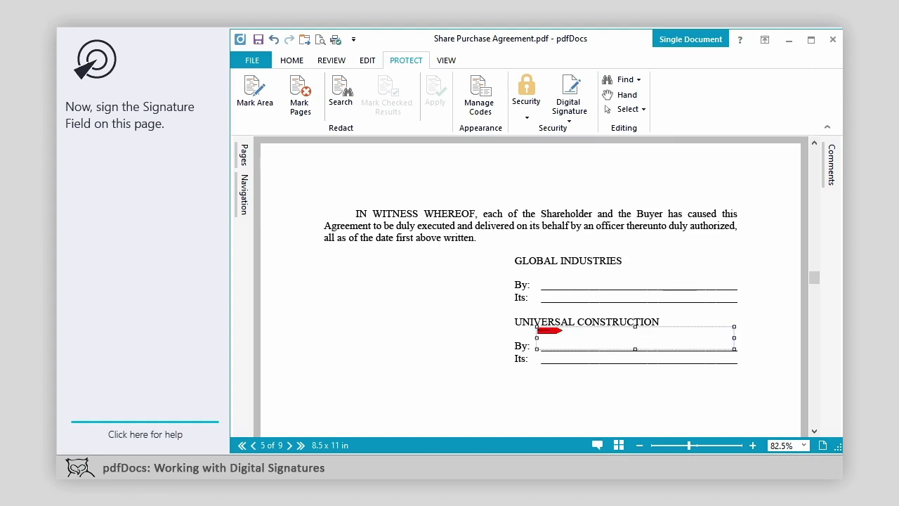
# Sign the Universal Construction signature field using the .pfx signature file on the Desktop.
pyautogui.click(571, 338)
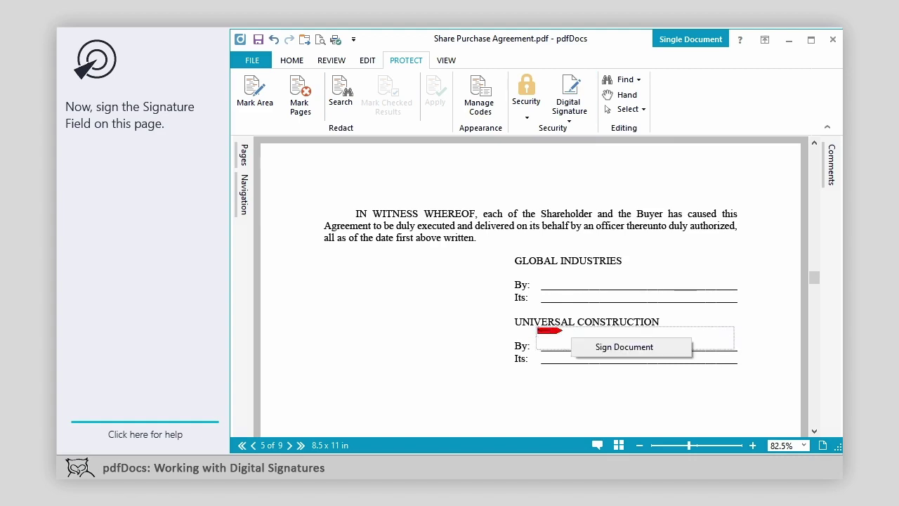
pyautogui.click(625, 347)
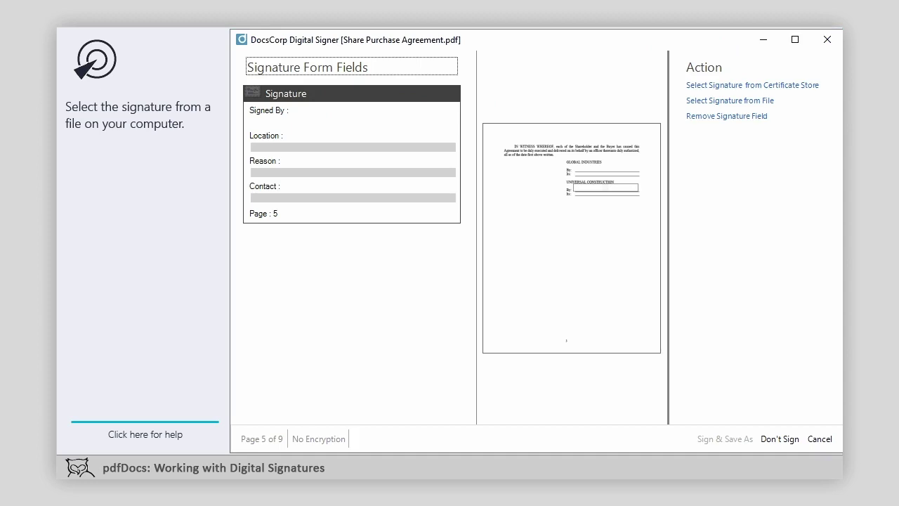
pyautogui.click(730, 100)
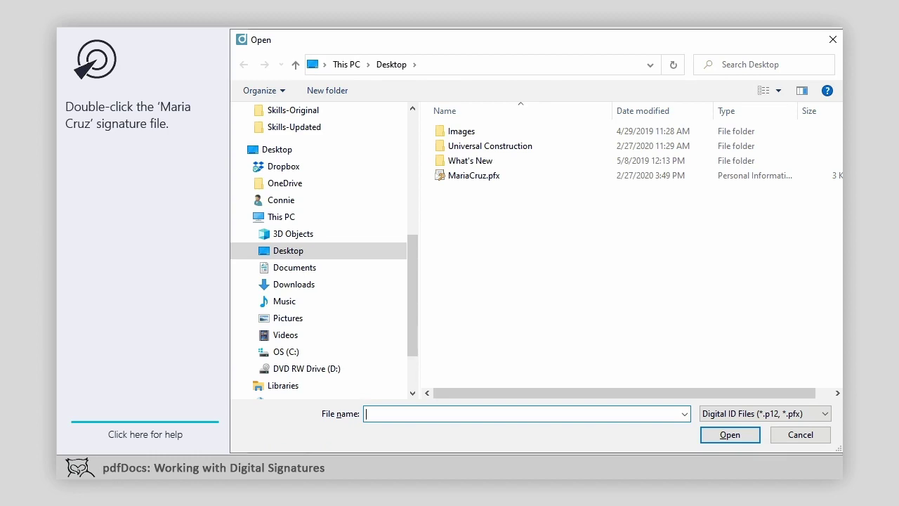
pyautogui.doubleClick(473, 175)
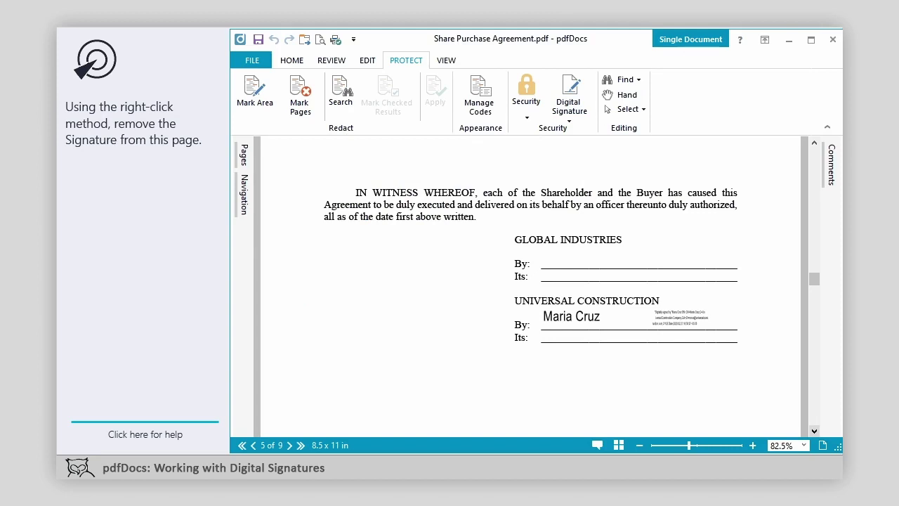
# Clear the digital signature from the Universal Construction "By" line.
pyautogui.rightClick(566, 323)
pyautogui.click(617, 330)
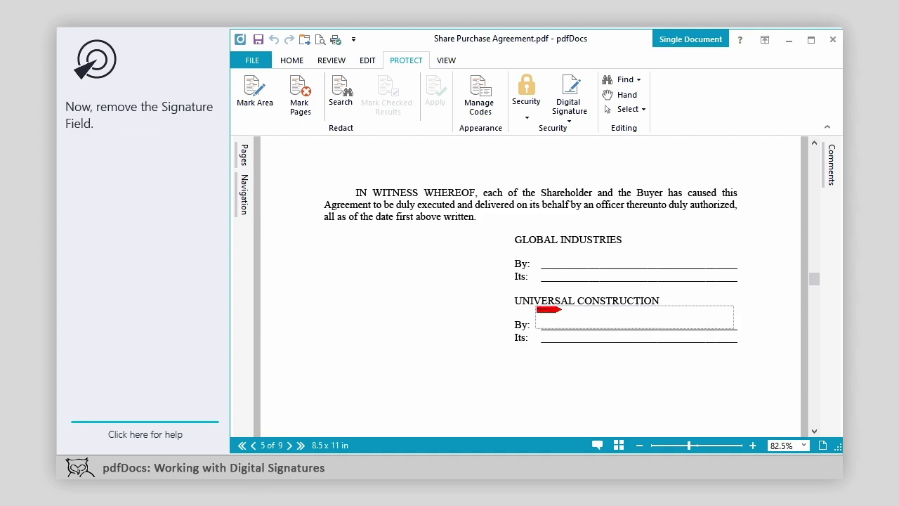
# Remove the empty Universal Construction signature field, return to the document without signing, and save it.
pyautogui.click(632, 318)
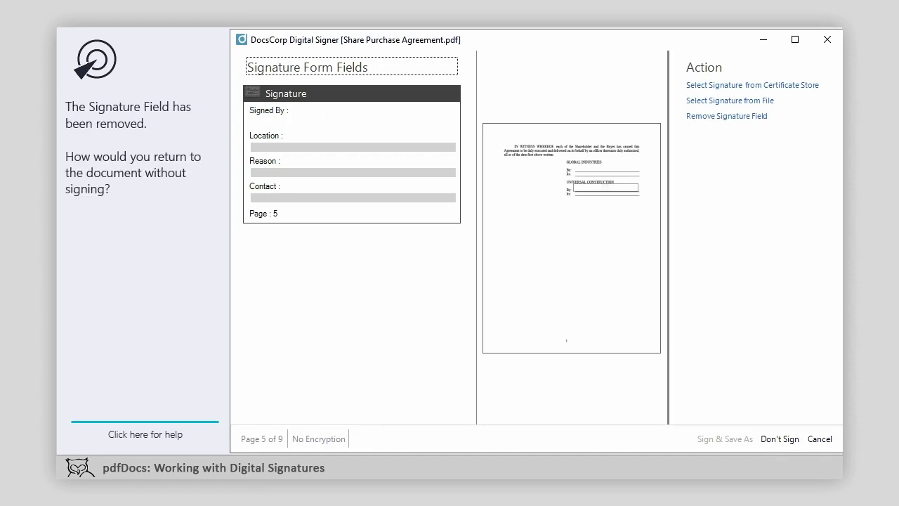
pyautogui.press('Escape')
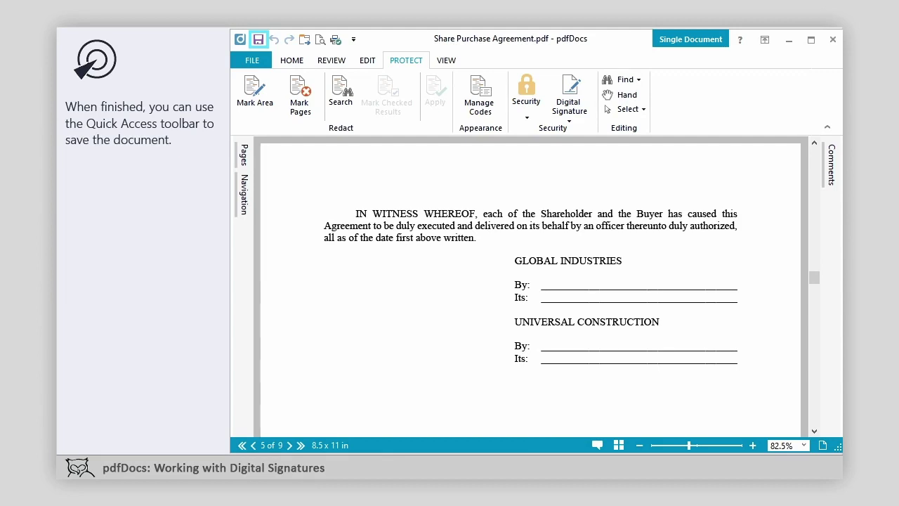
pyautogui.hotkey('ctrl', 's')
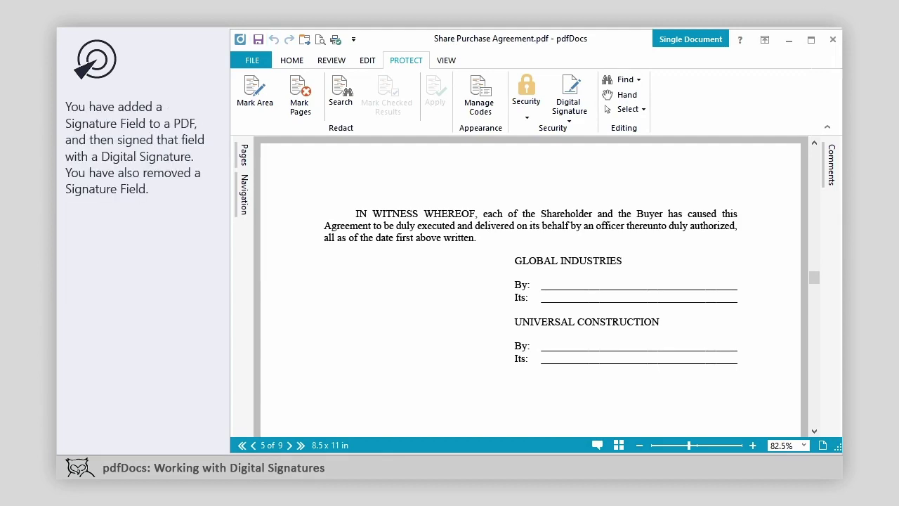